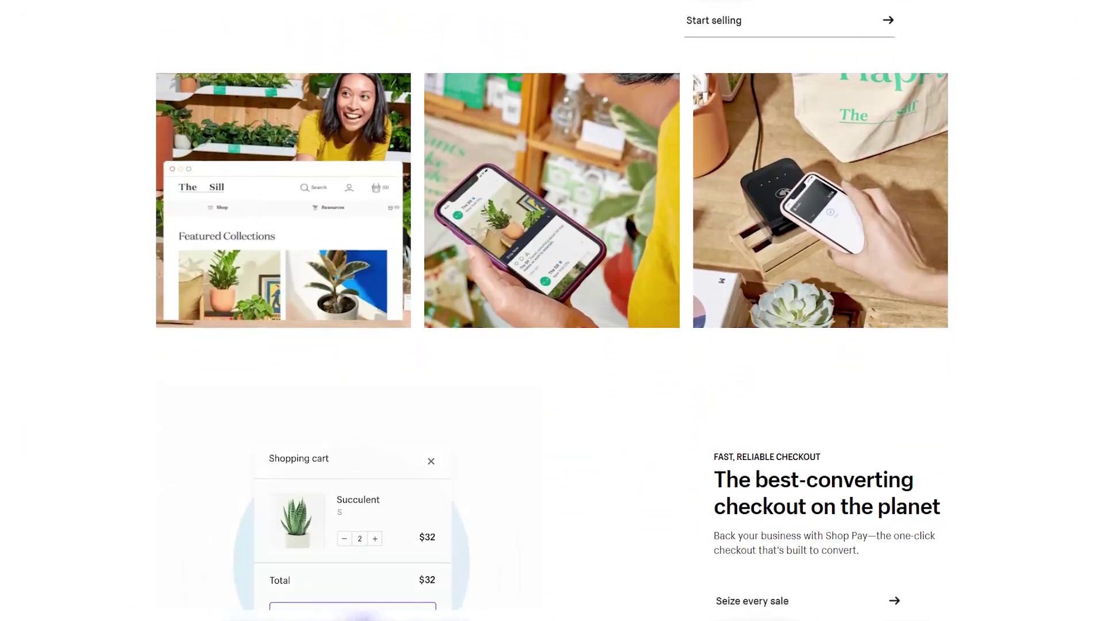
# Step: Highlight the free-trial pitch paragraph on the Shopify marketing page, then clear the highlight
pyautogui.moveTo(253, 183); pyautogui.dragTo(516, 190)
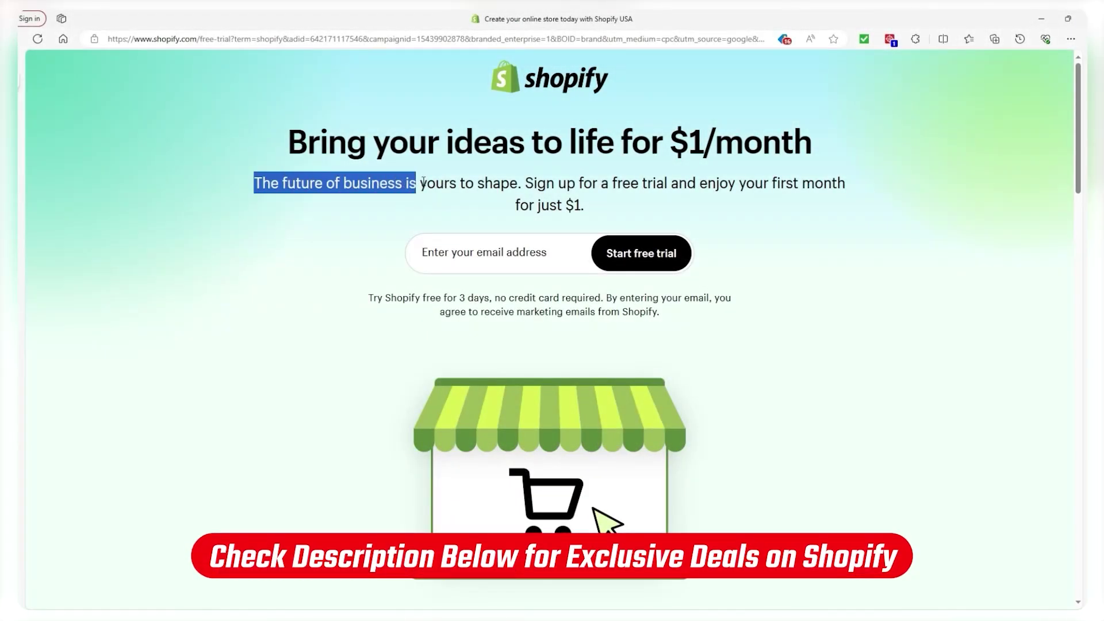
pyautogui.moveTo(586, 198); pyautogui.dragTo(606, 204)
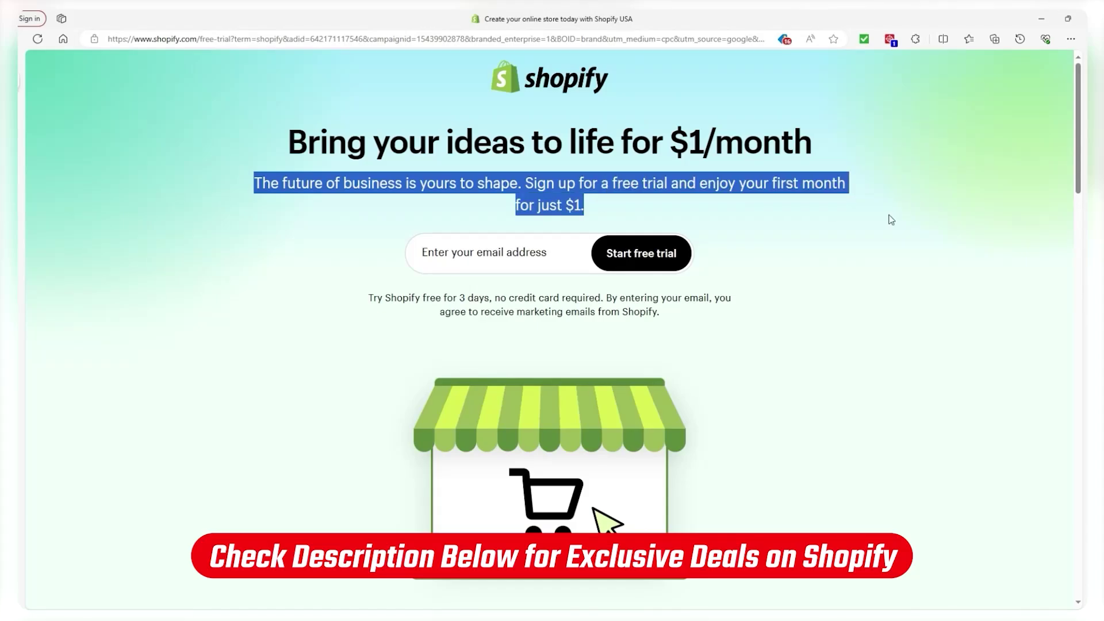
pyautogui.click(886, 254)
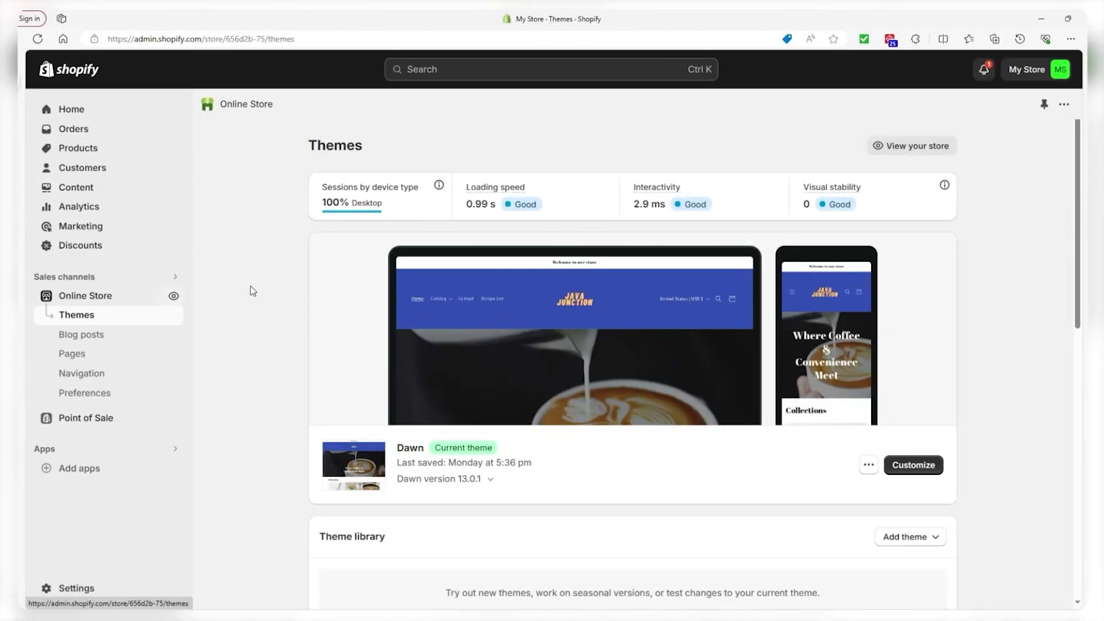
# Step: Show the Online Store Pages list with the Turkish Coffee and Recipe List pages
pyautogui.click(73, 356)
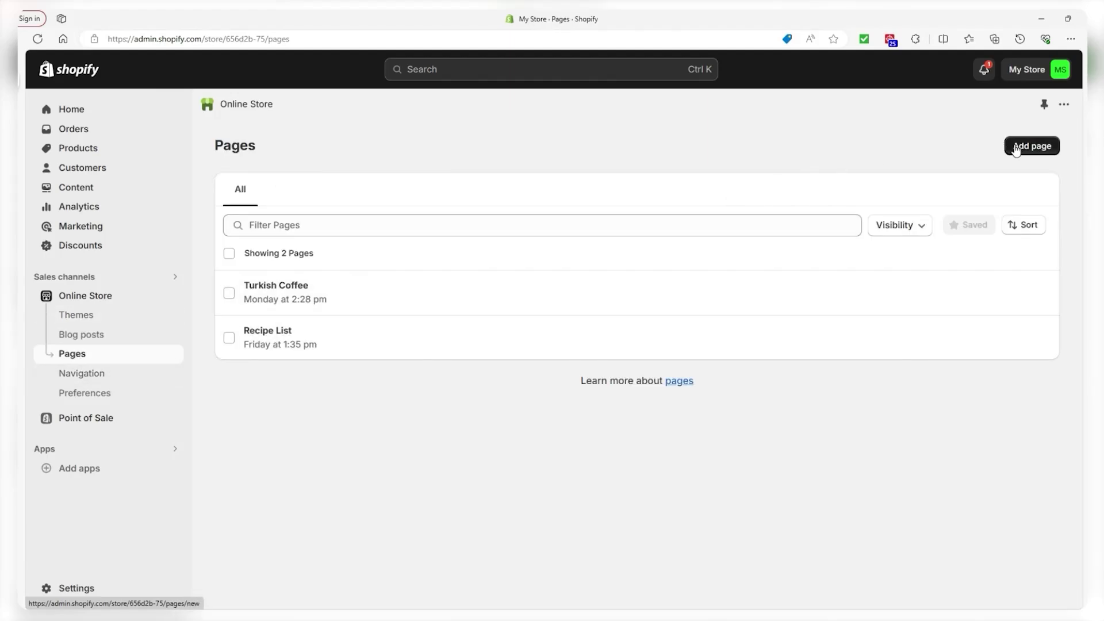
# Step: Add a page titled 'Coffee' using the Default page template and save it
pyautogui.click(1016, 148)
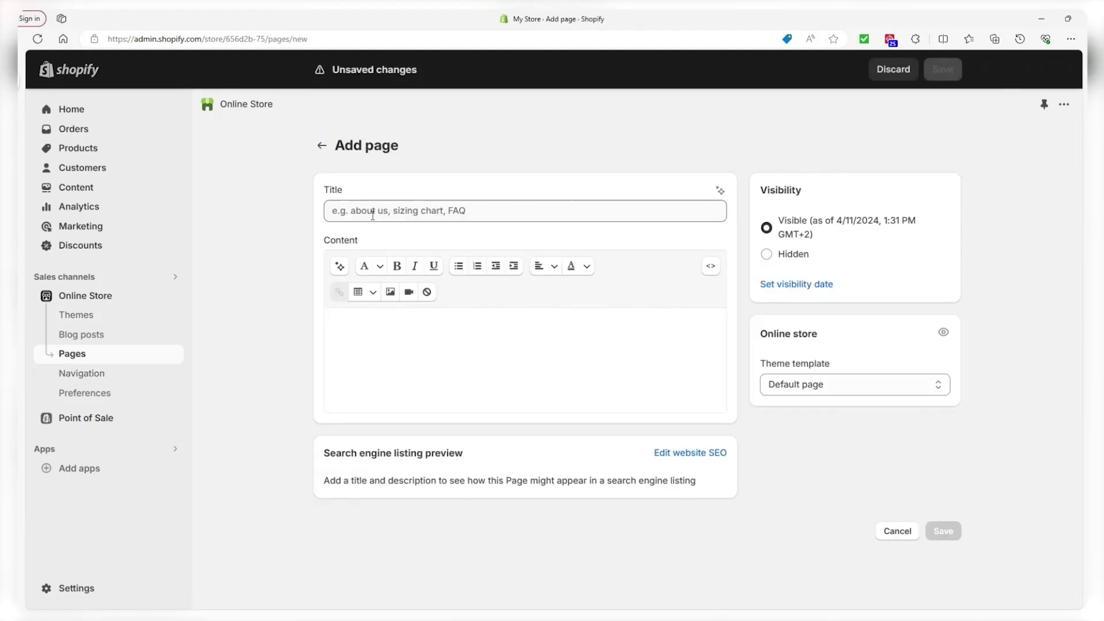
pyautogui.write('Coffee')
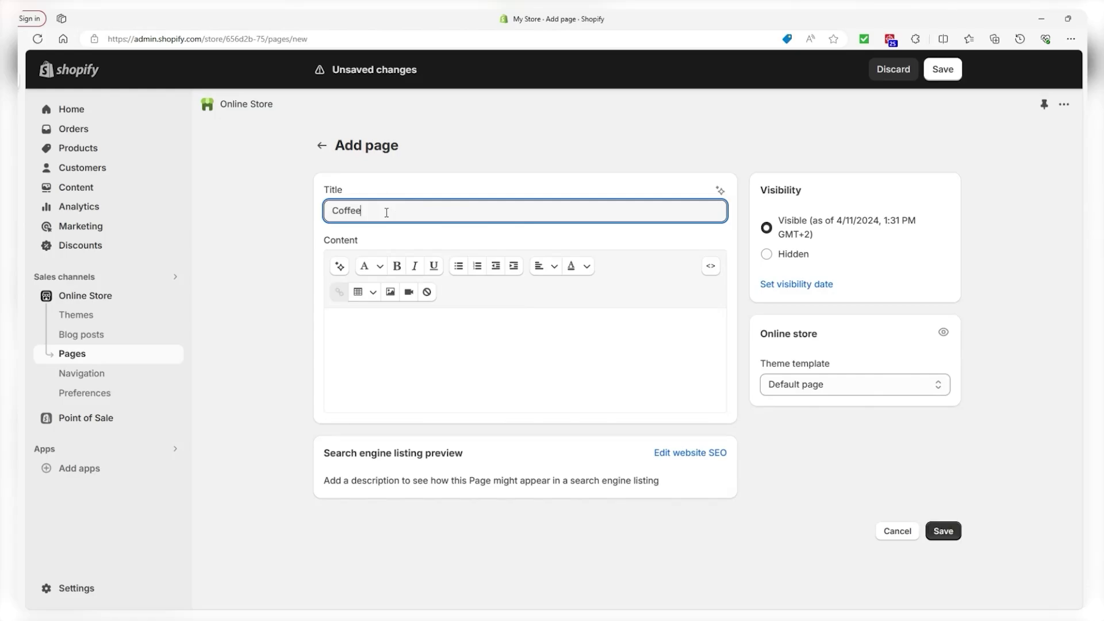
pyautogui.click(851, 389)
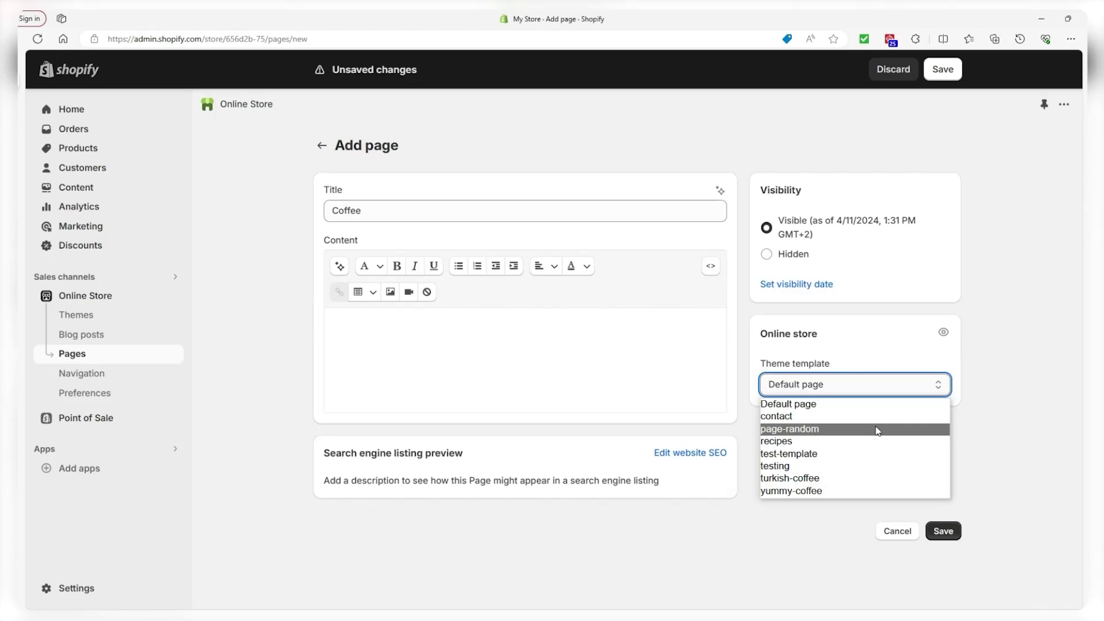
pyautogui.click(850, 405)
pyautogui.click(943, 530)
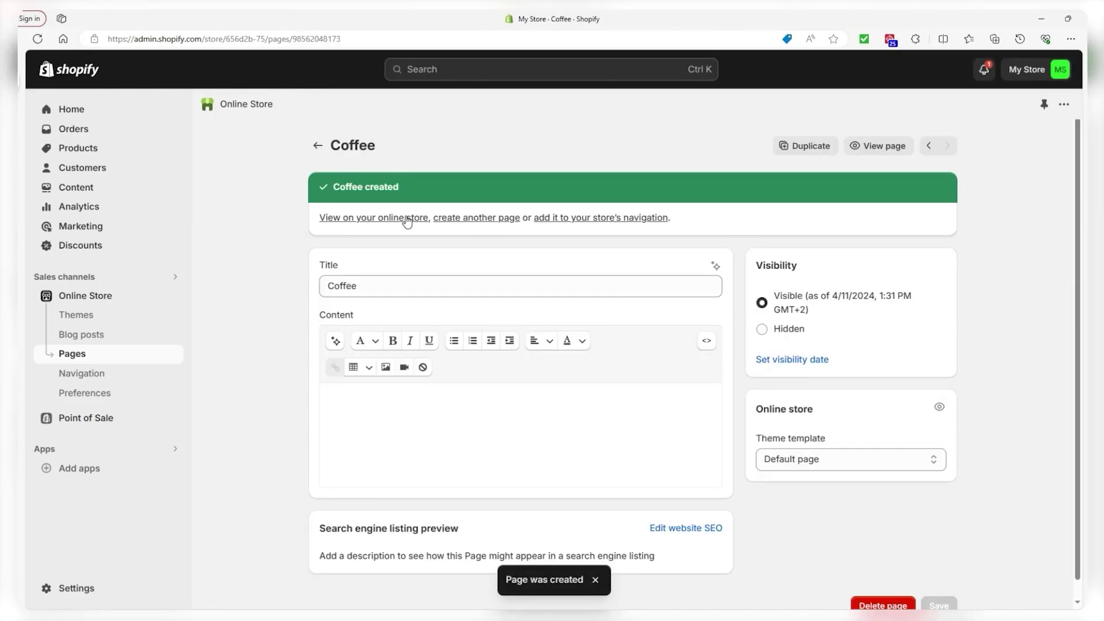
pyautogui.click(376, 217)
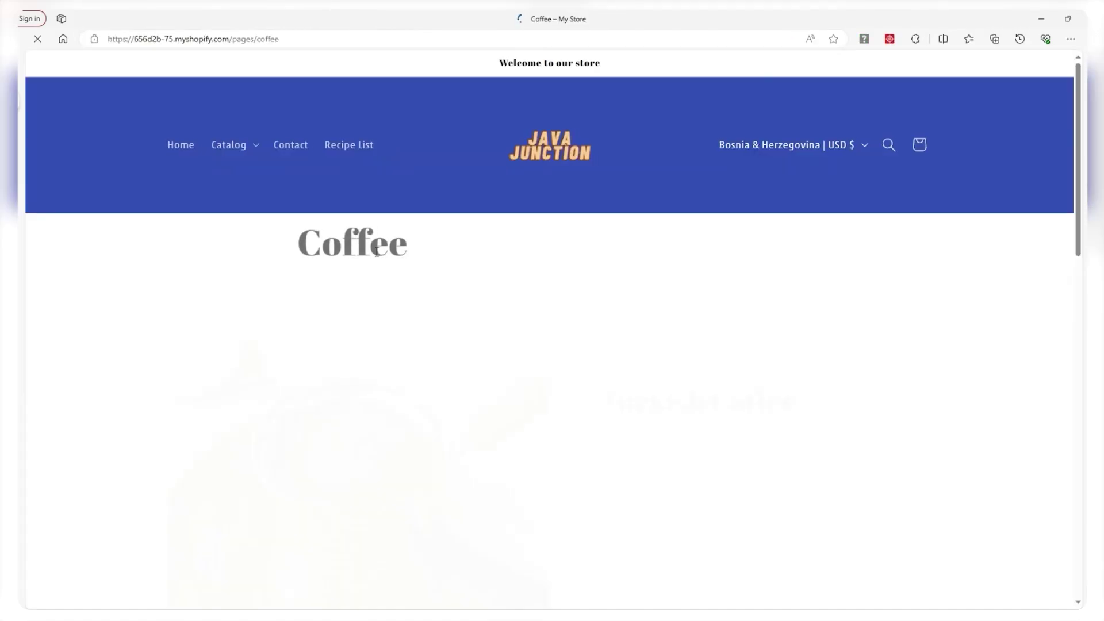
pyautogui.scroll(-1, 812, 334)
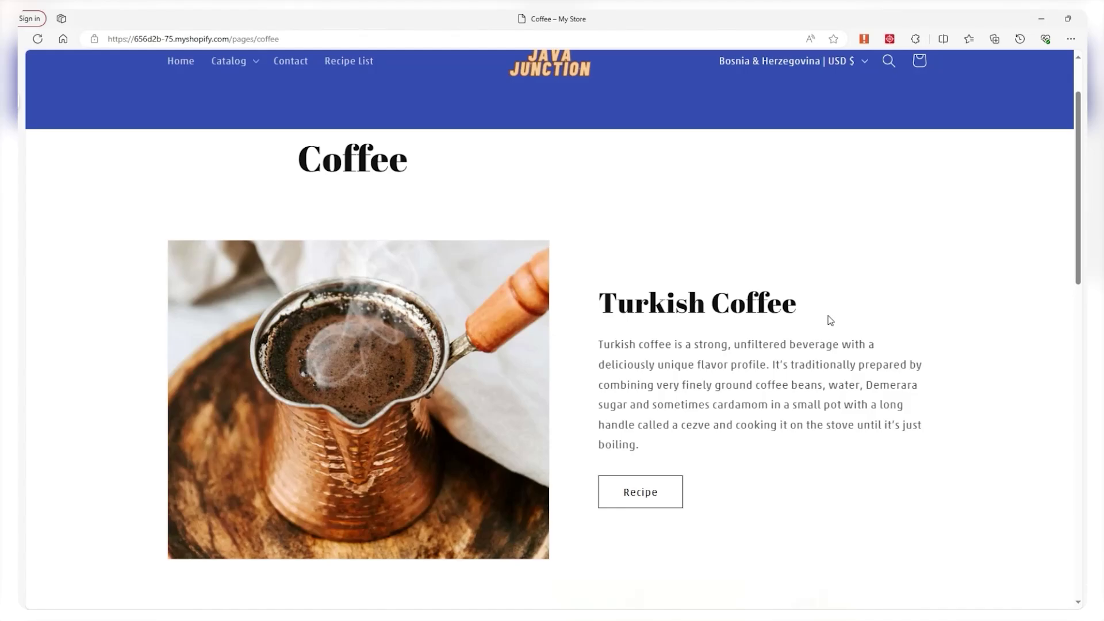
pyautogui.scroll(-2, 827, 319)
pyautogui.scroll(-3, 296, 477)
pyautogui.scroll(6, 24, 166)
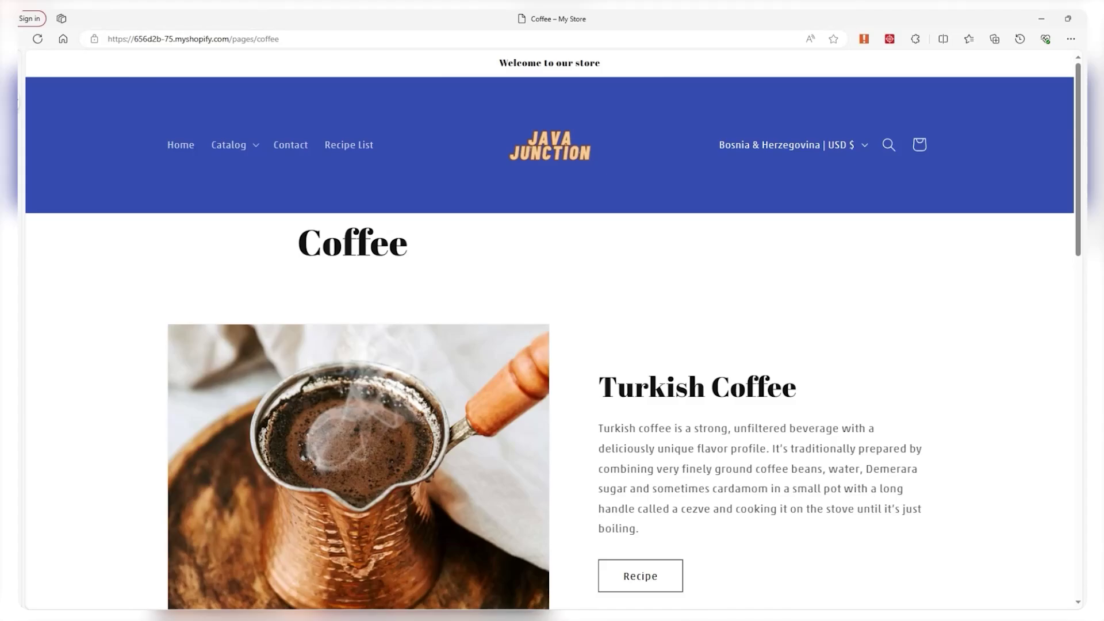
pyautogui.hotkey('ctrl', 'w')
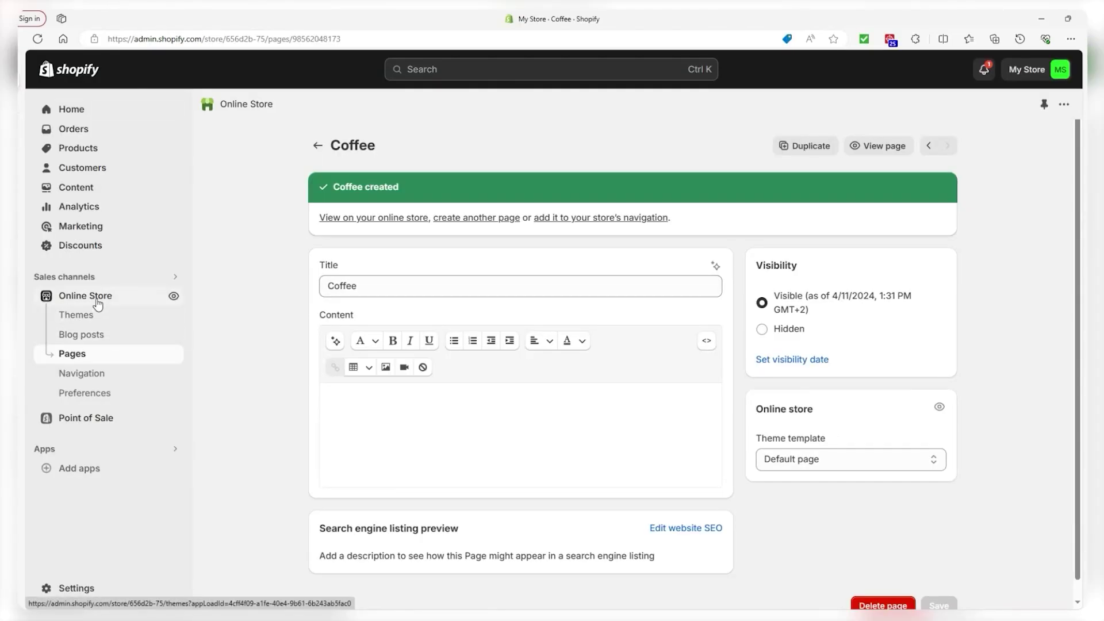
# Step: Customize the Dawn theme and switch the editor to the Pages > Default page template
pyautogui.click(98, 302)
pyautogui.click(914, 465)
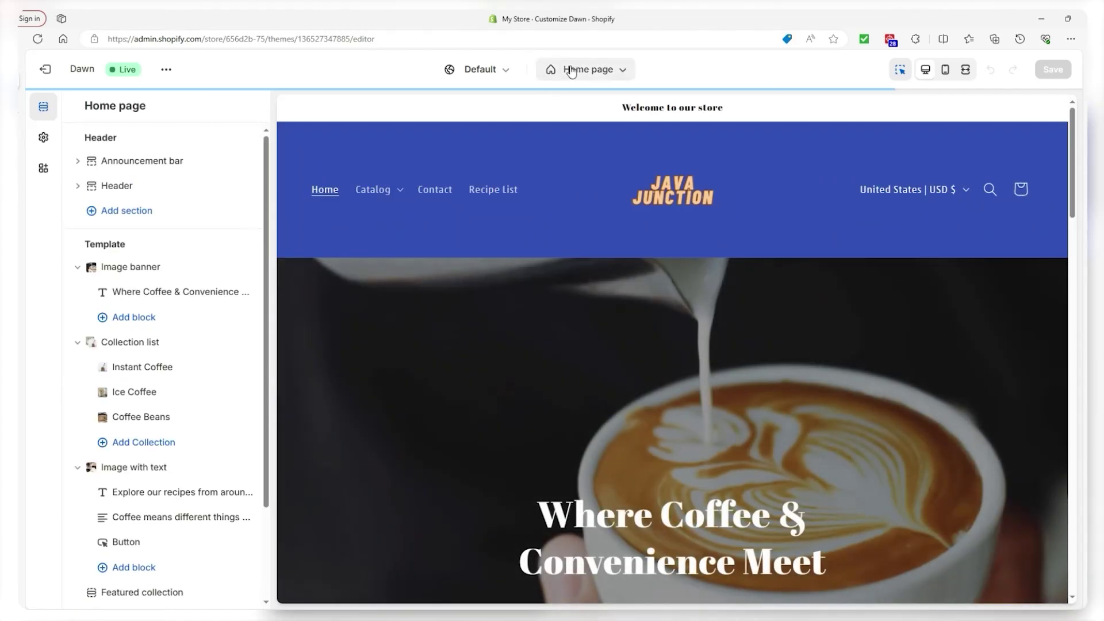
pyautogui.click(587, 69)
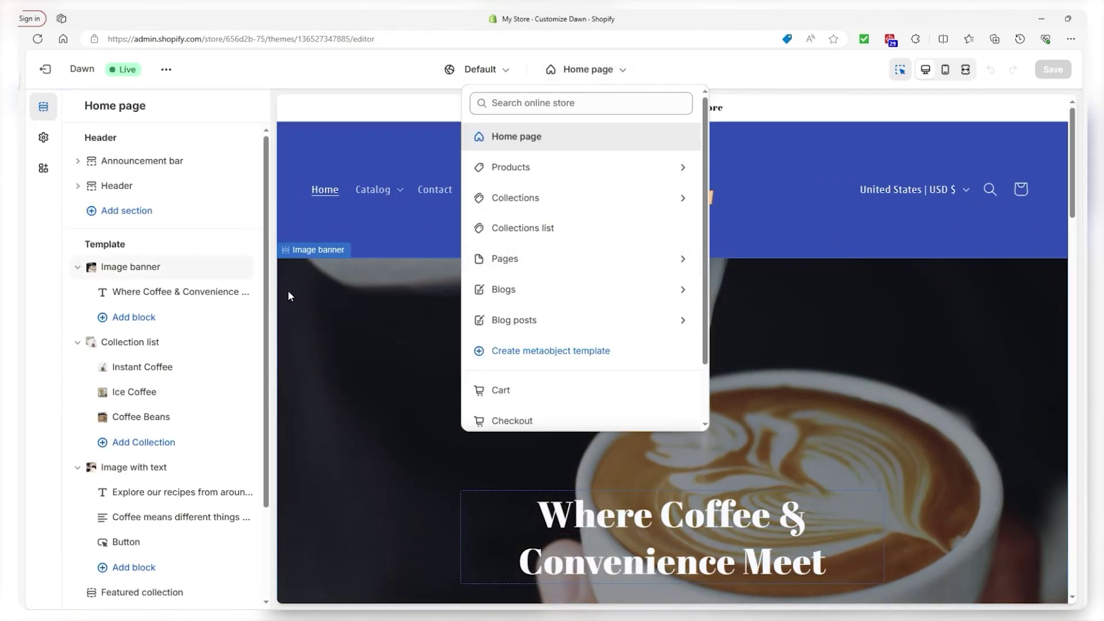
pyautogui.click(634, 257)
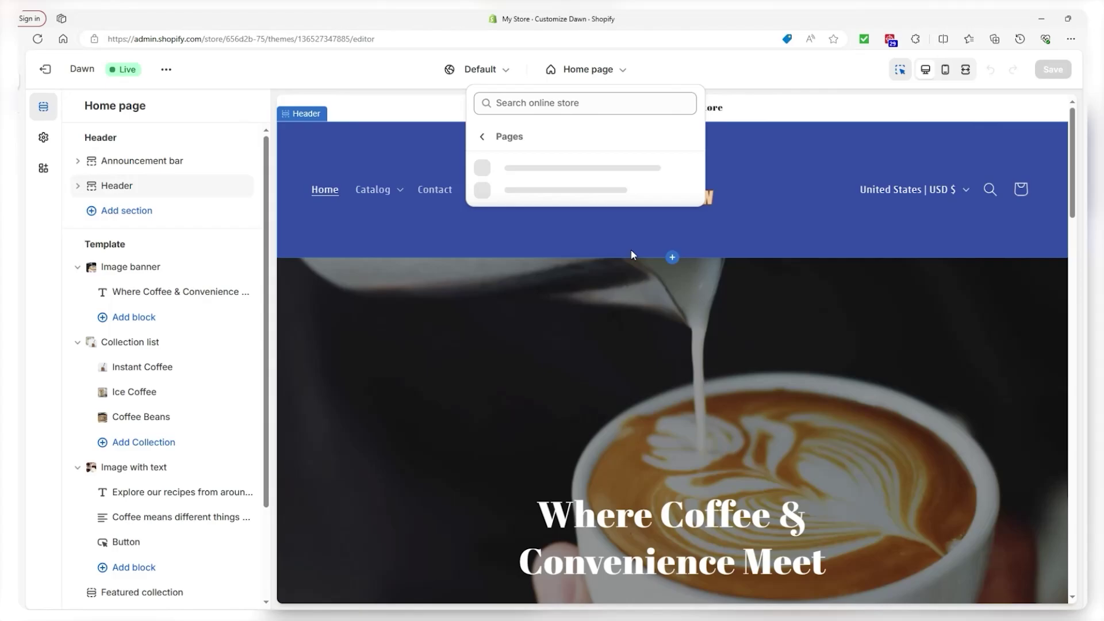
pyautogui.click(561, 172)
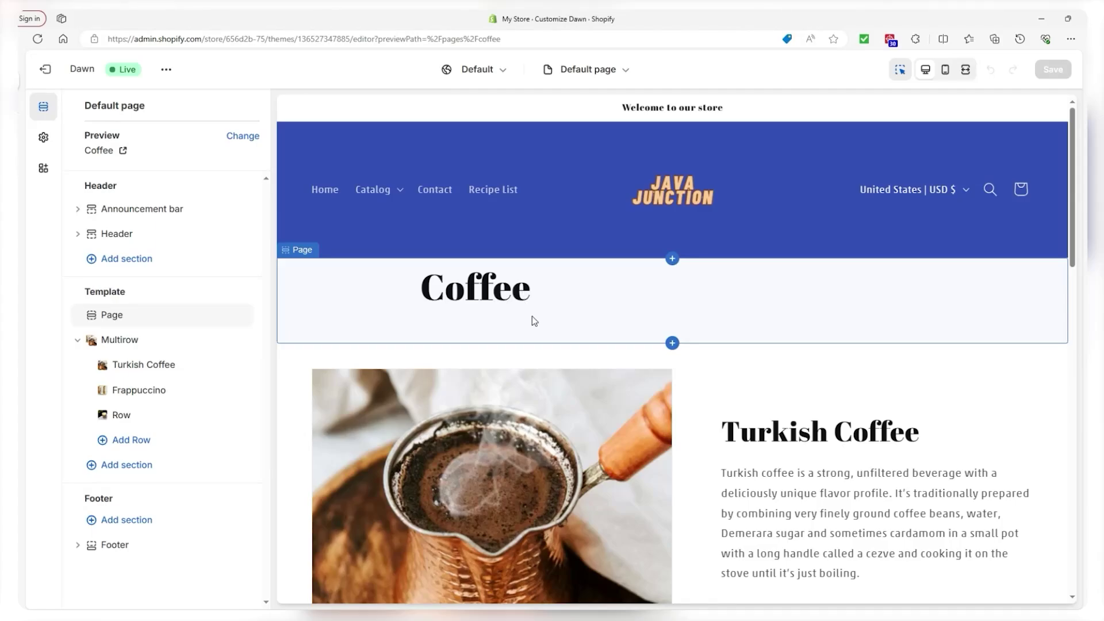
pyautogui.scroll(-2, 532, 321)
# Step: Delete the Turkish Coffee block from the multirow section, then select the Frappuccino row
pyautogui.click(774, 345)
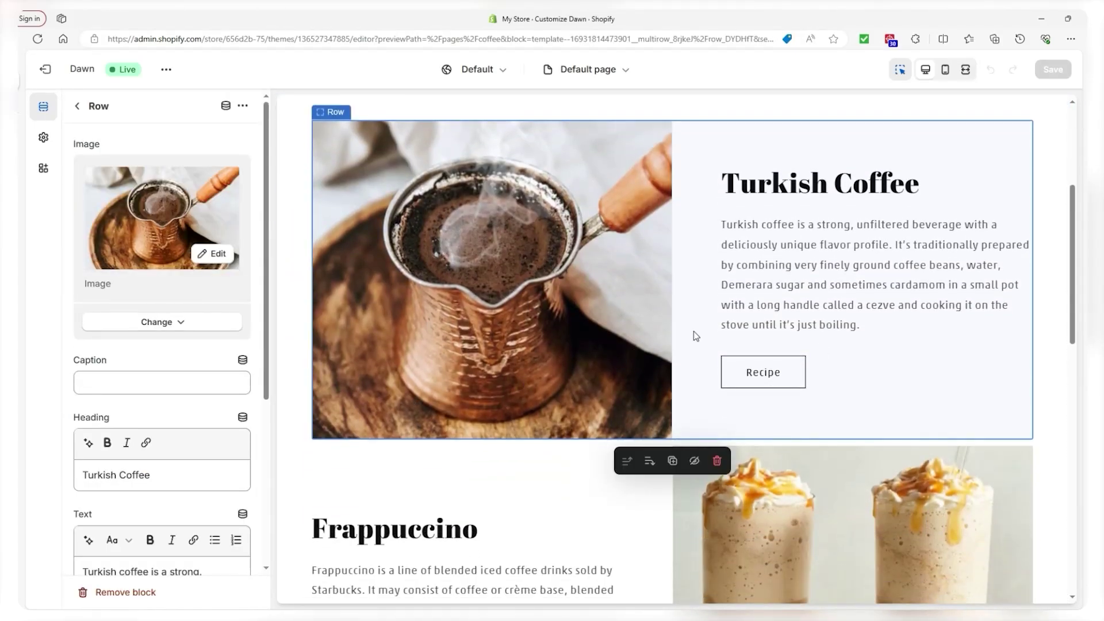
pyautogui.click(716, 460)
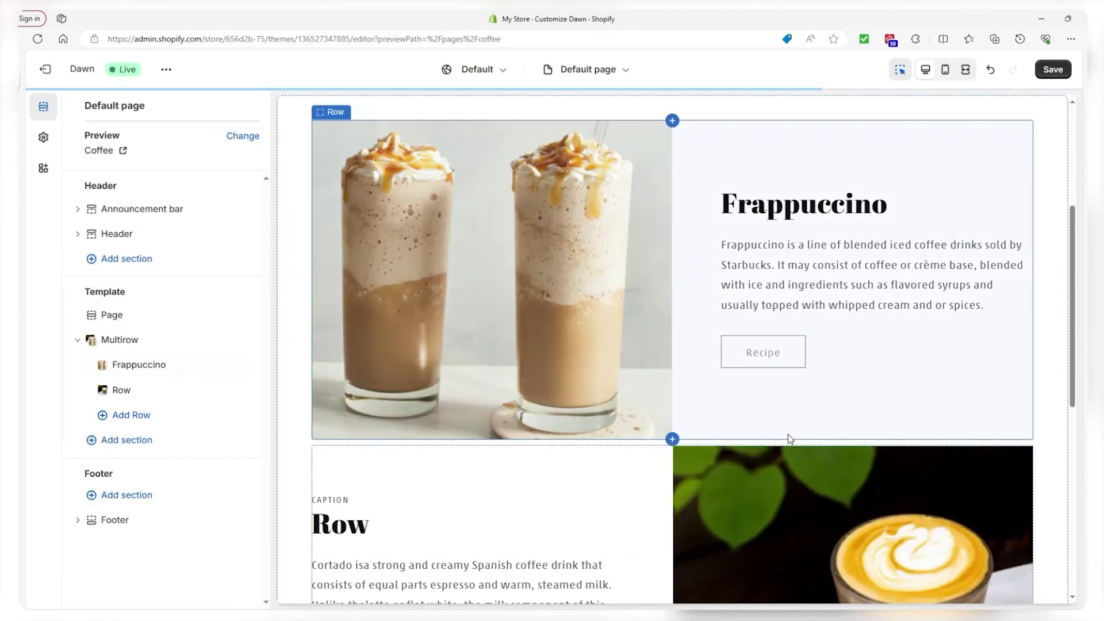
pyautogui.click(774, 431)
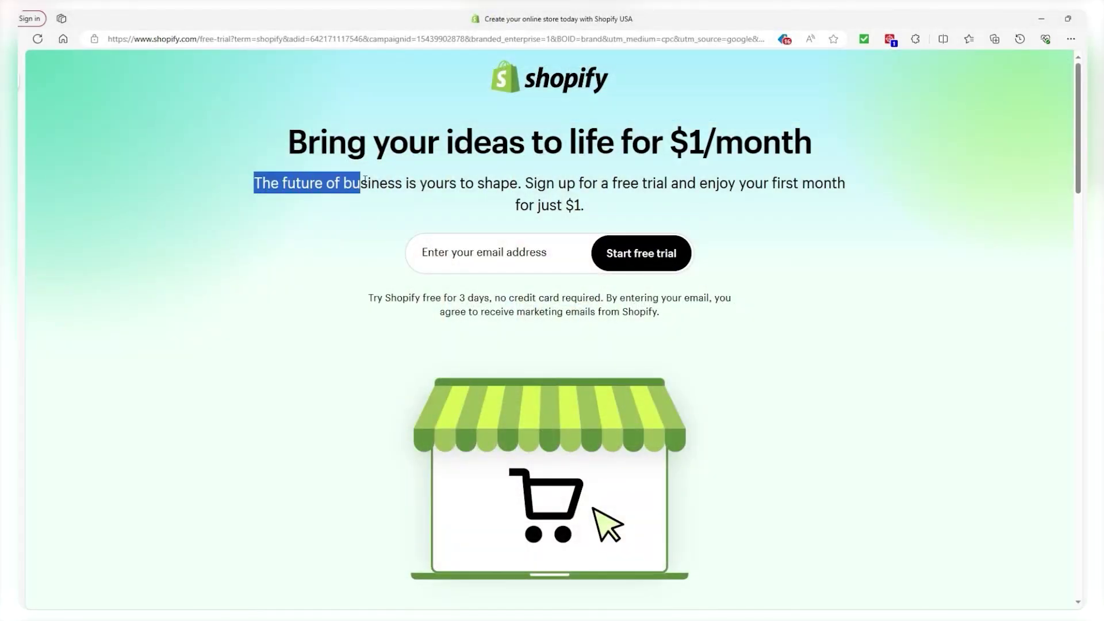
pyautogui.moveTo(363, 182); pyautogui.dragTo(596, 201)
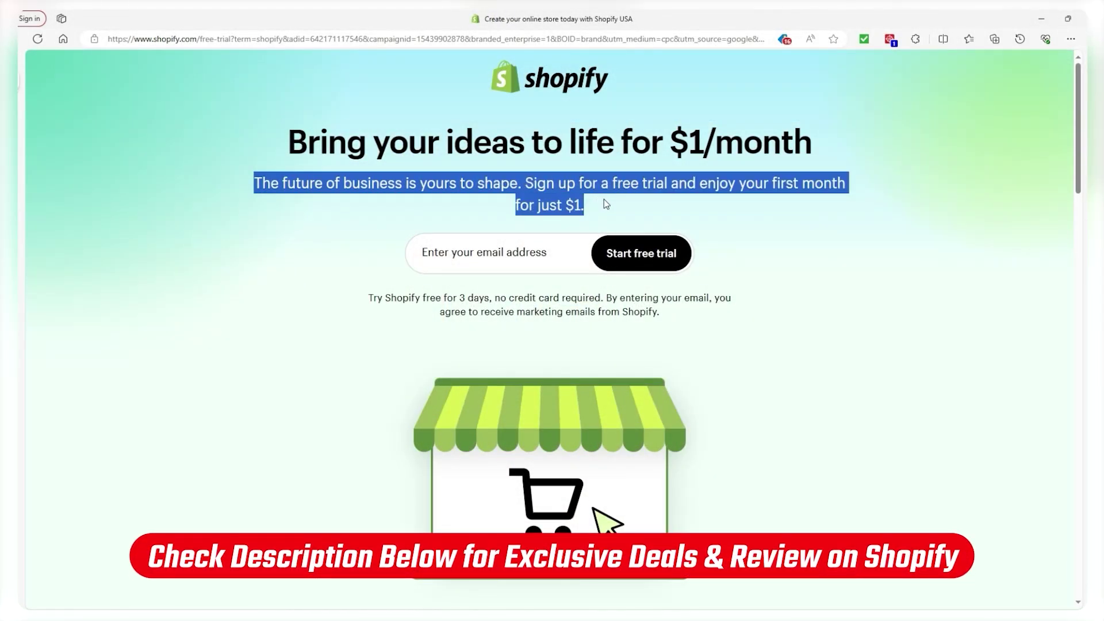
pyautogui.click(878, 262)
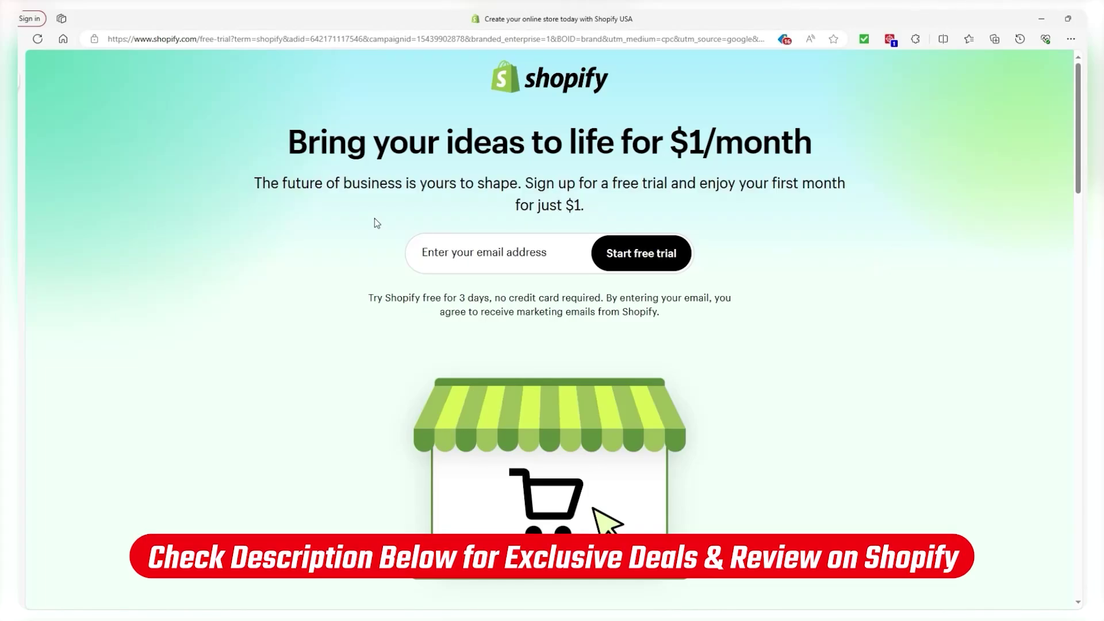